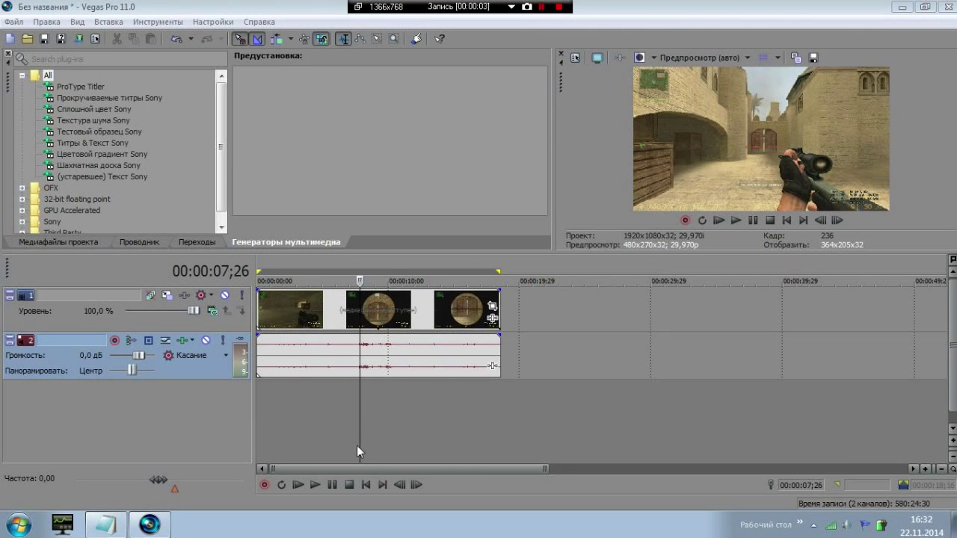
Move the playhead back to the very start of the timeline
left_click_drag(359, 445, 258, 447)
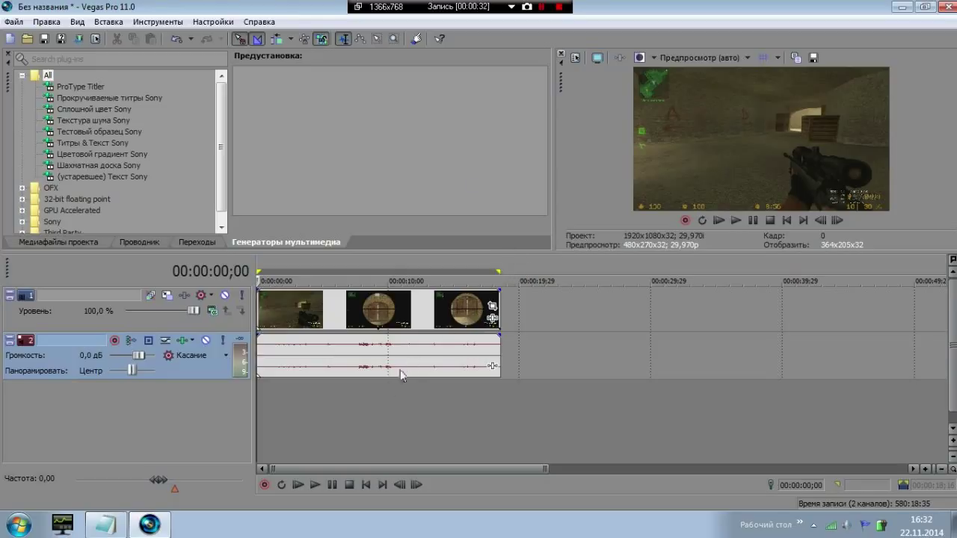
left_click(291, 399)
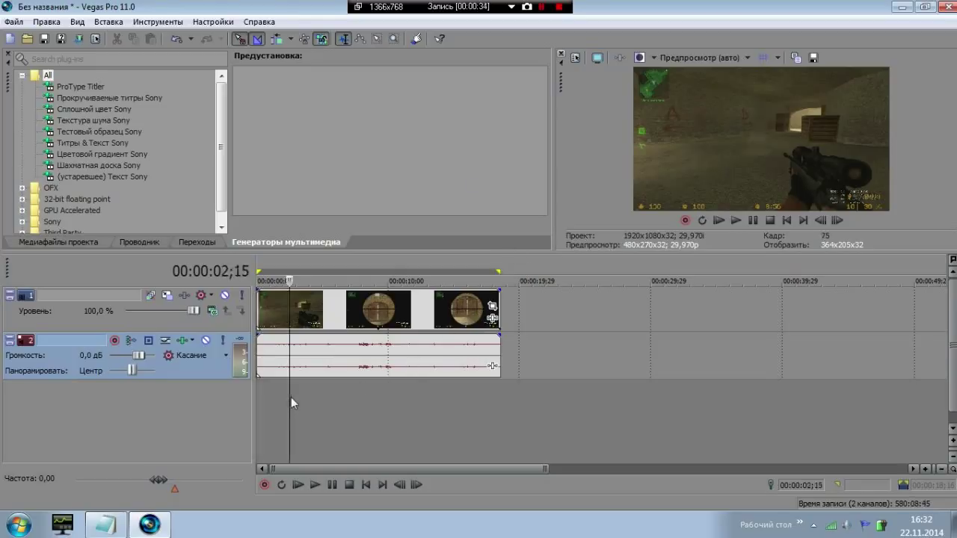
mouse_move(290, 403)
left_mouse_down()
mouse_move(258, 410)
mouse_move(418, 416)
mouse_move(275, 414)
left_mouse_up()
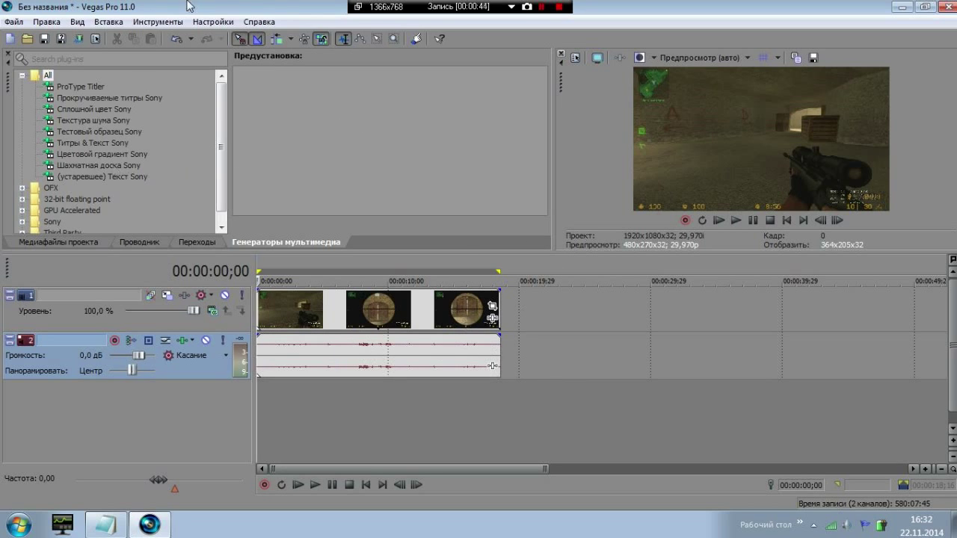
left_click_drag(355, 7, 355, 69)
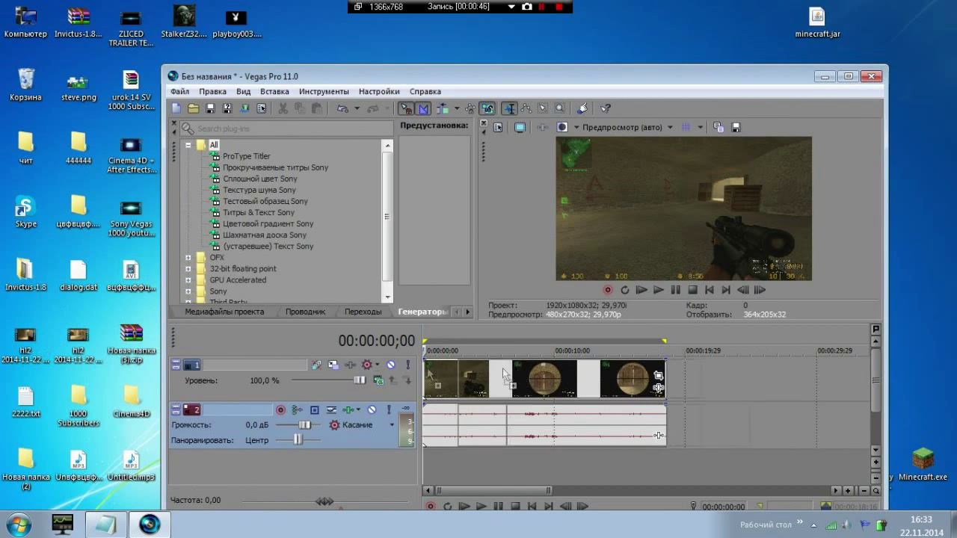
left_click(26, 345)
left_click(246, 118)
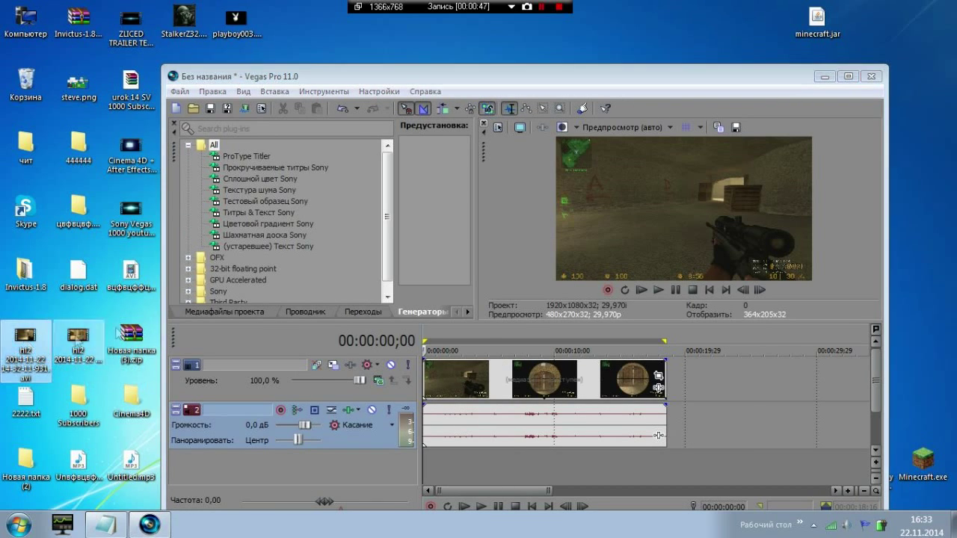
left_click(179, 92)
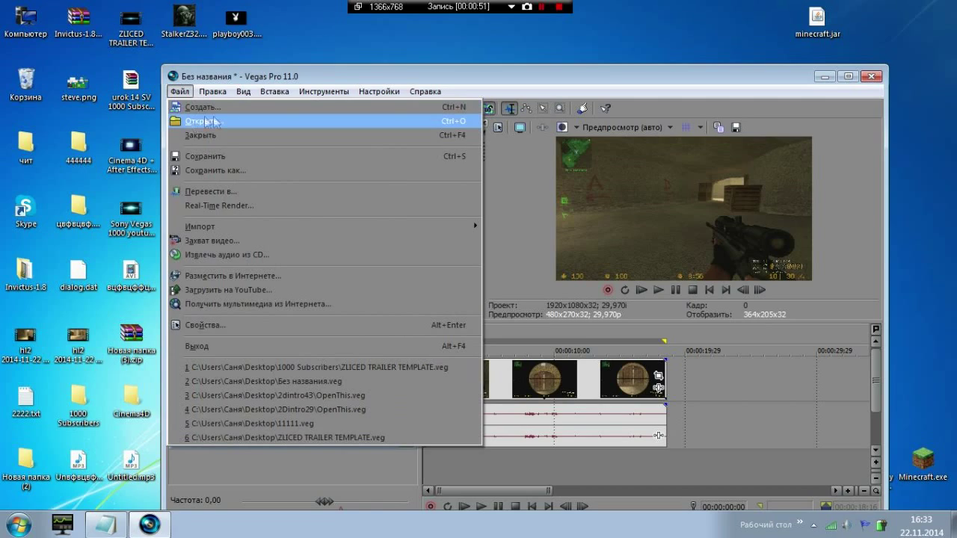
left_click(847, 76)
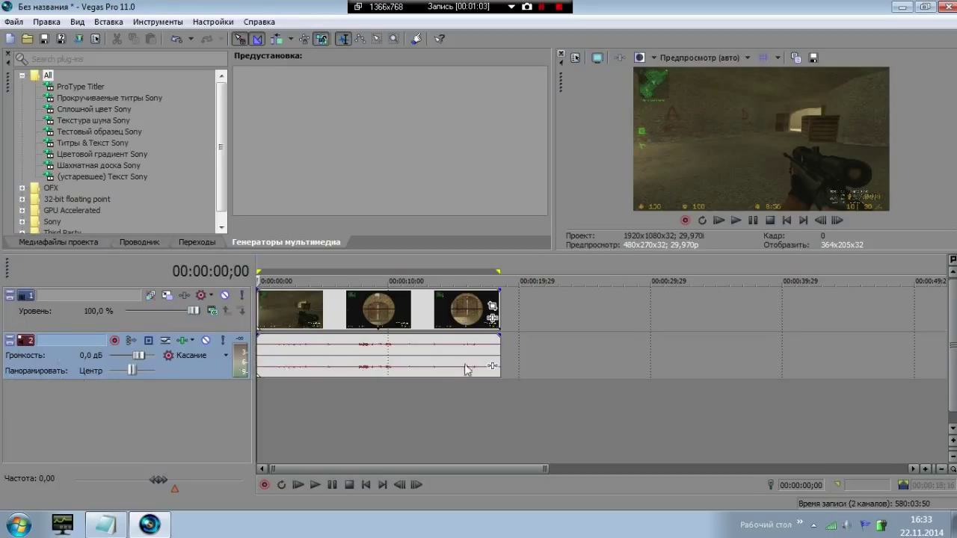
Add the "Изменение тона" plug-in to the effect chain of the audio event on track 2
left_click(493, 367)
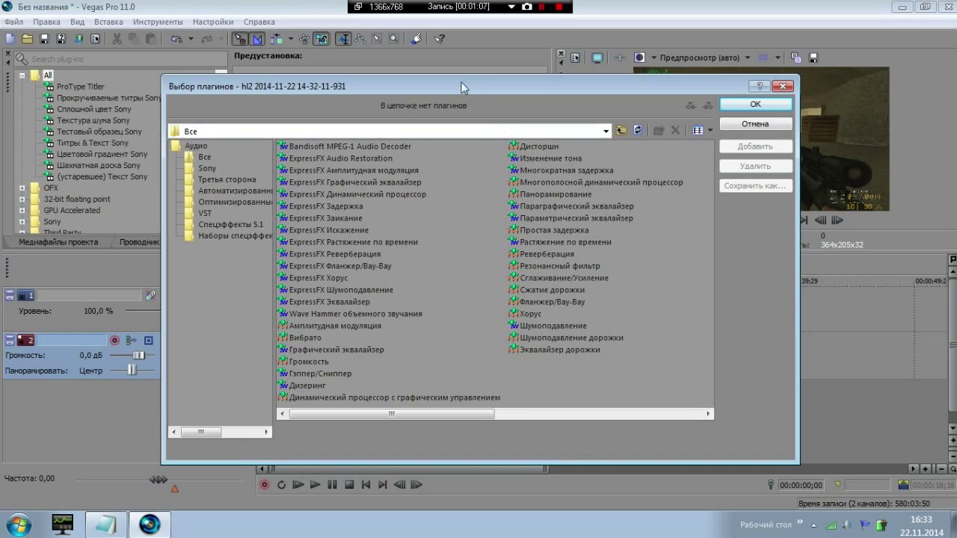
left_click(536, 159)
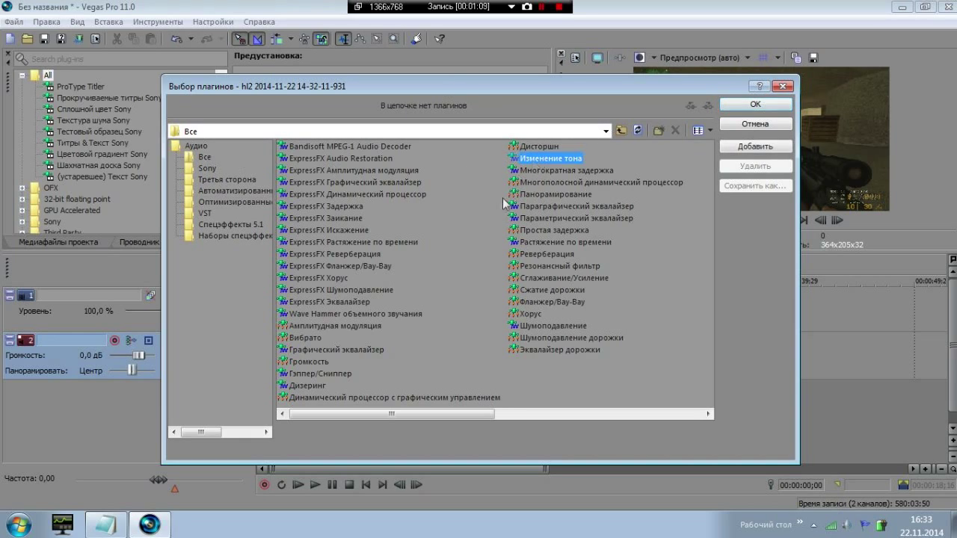
left_click(746, 109)
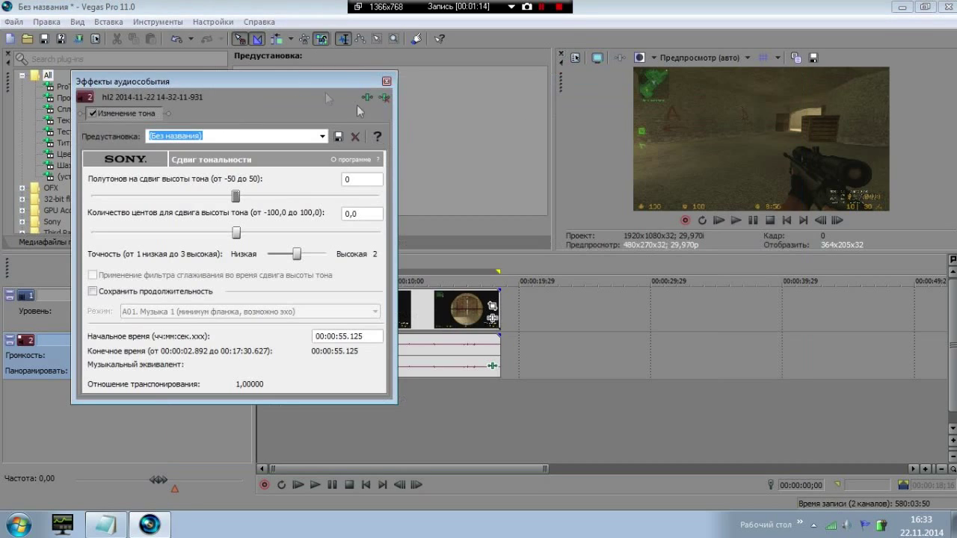
Set the pitch shift of the audio event to -10 semitones and play the clip to hear it
left_click_drag(267, 78, 518, 151)
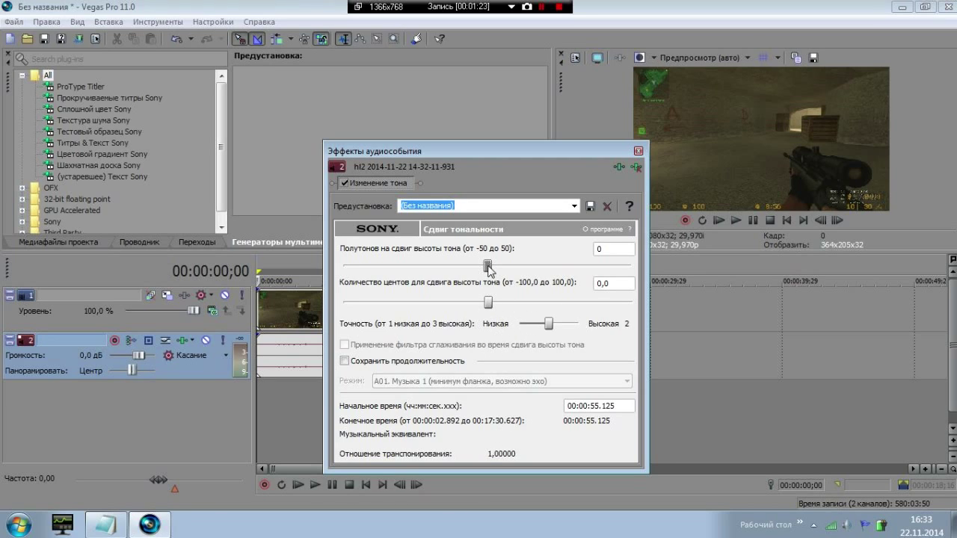
mouse_move(488, 268)
left_mouse_down()
mouse_move(475, 267)
mouse_move(484, 268)
left_mouse_up()
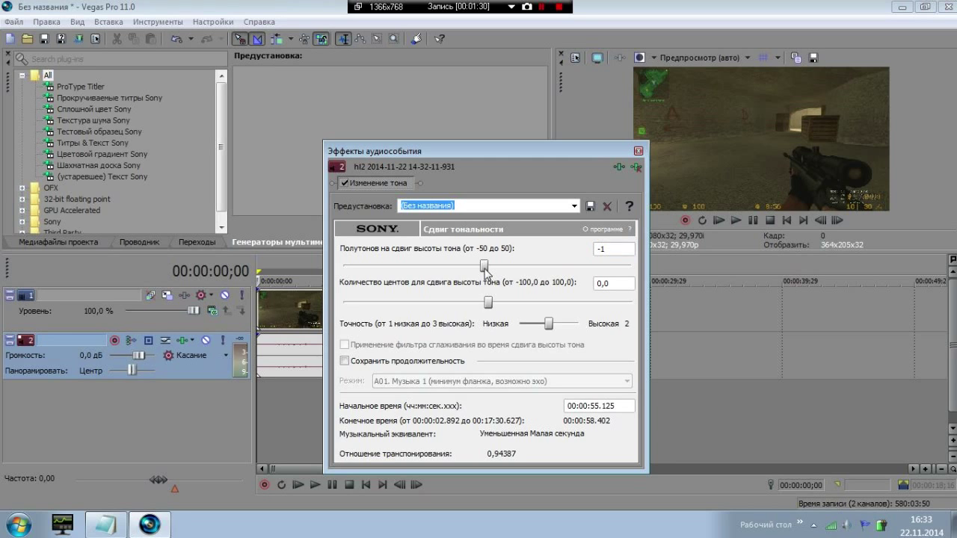
left_click_drag(484, 269, 460, 273)
left_click_drag(422, 152, 664, 98)
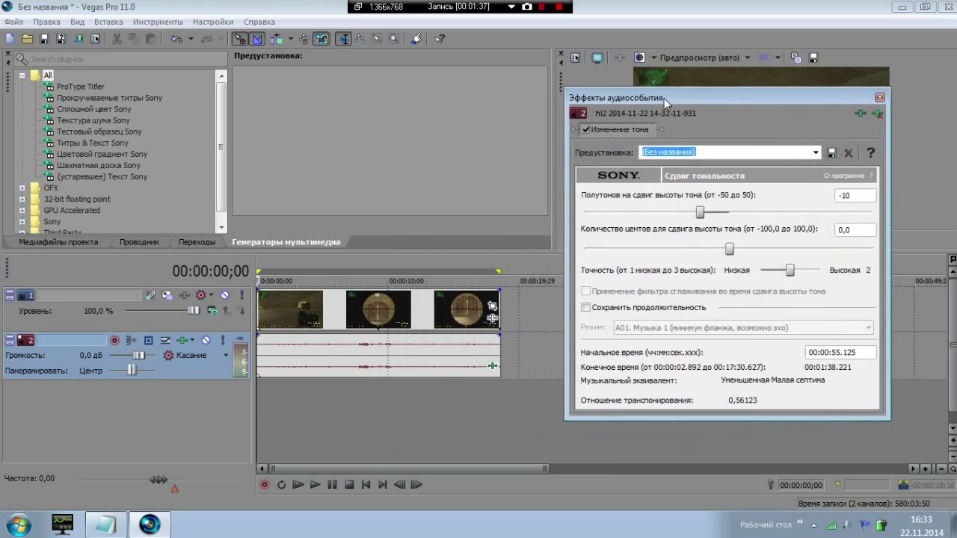
left_click_drag(649, 94, 39, 196)
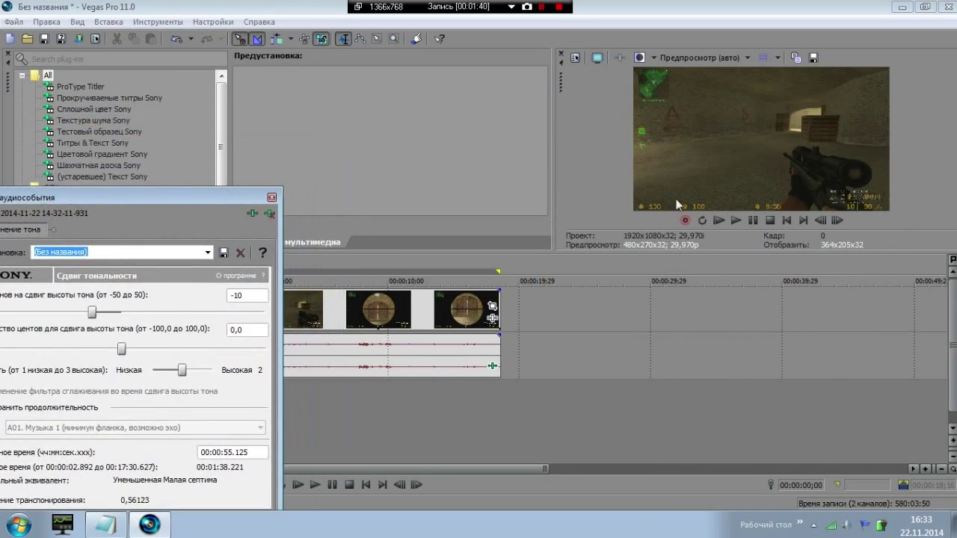
left_click(743, 220)
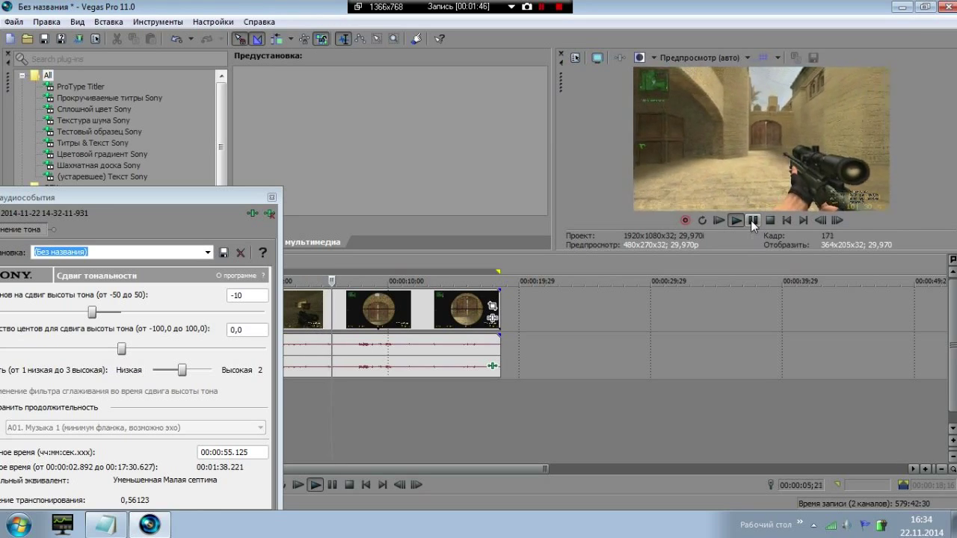
left_click(751, 220)
Set the pitch shift to -7 semitones and listen to the clip again
left_click_drag(142, 196, 495, 157)
left_click_drag(422, 279, 431, 281)
left_click_drag(433, 165, 70, 221)
left_click(736, 220)
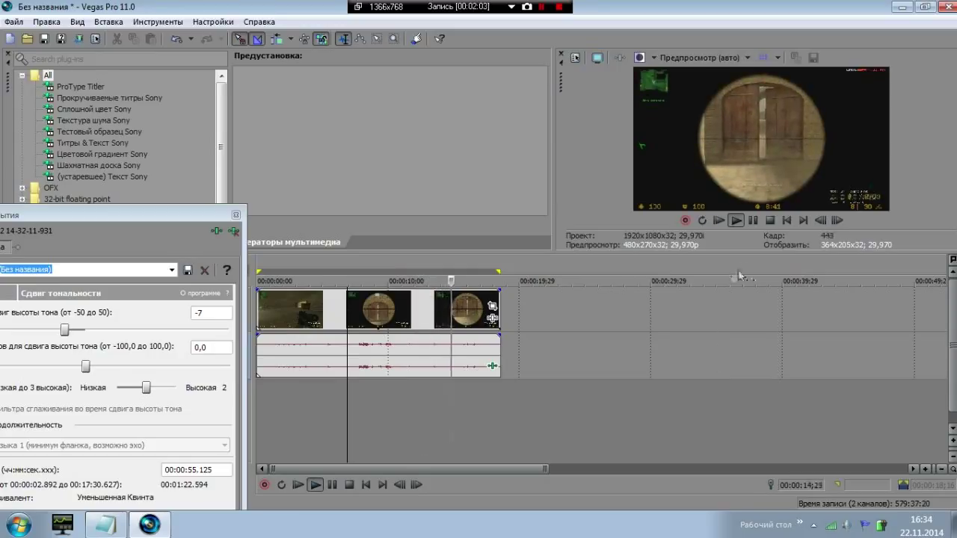
left_click(754, 221)
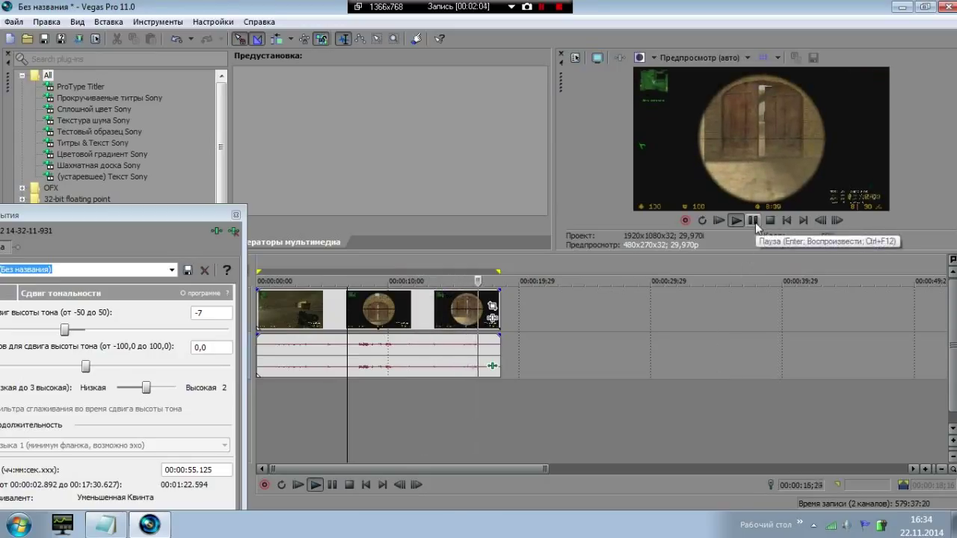
Try a pitch shift of -3 semitones and return the semitone value to 0
left_click_drag(144, 221, 552, 107)
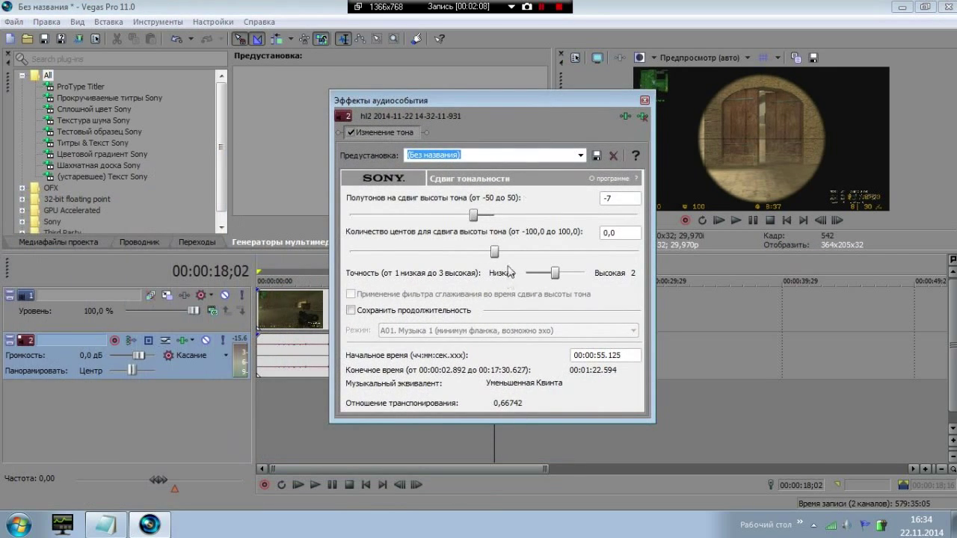
left_click_drag(474, 215, 486, 215)
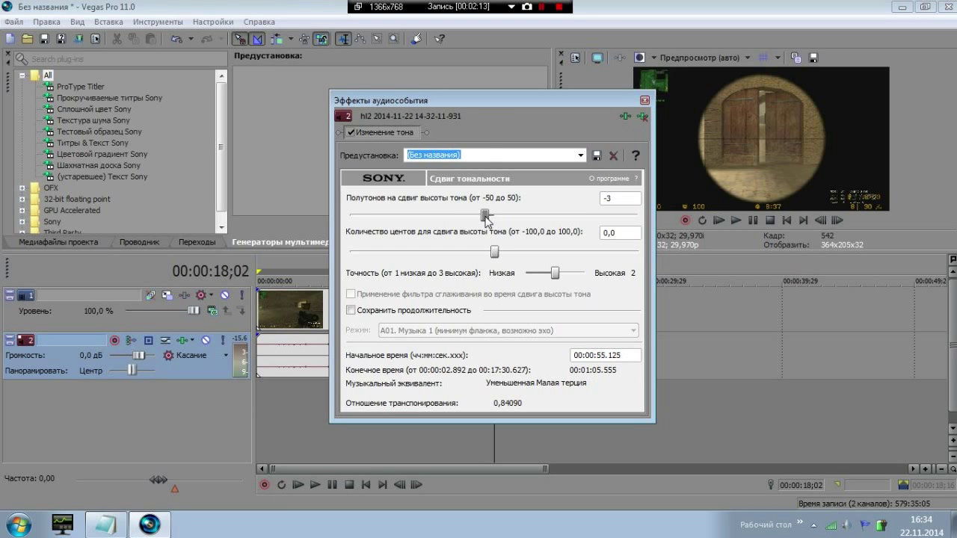
left_click_drag(469, 106, 572, 155)
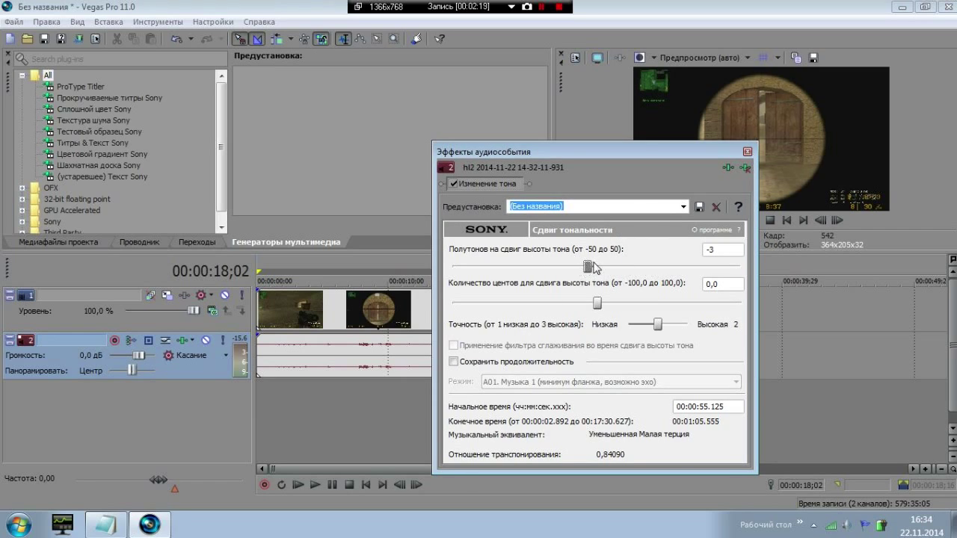
left_click_drag(589, 266, 598, 268)
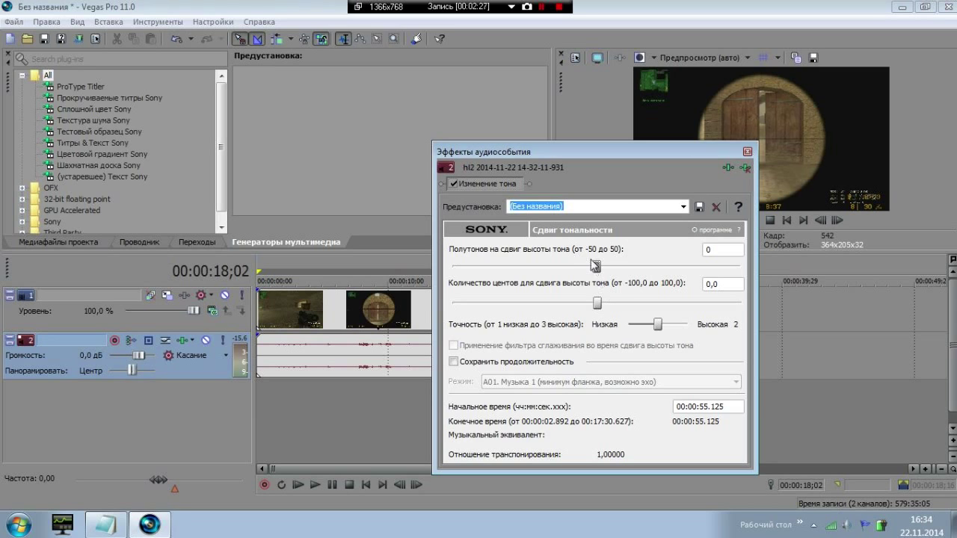
left_click_drag(576, 154, 592, 160)
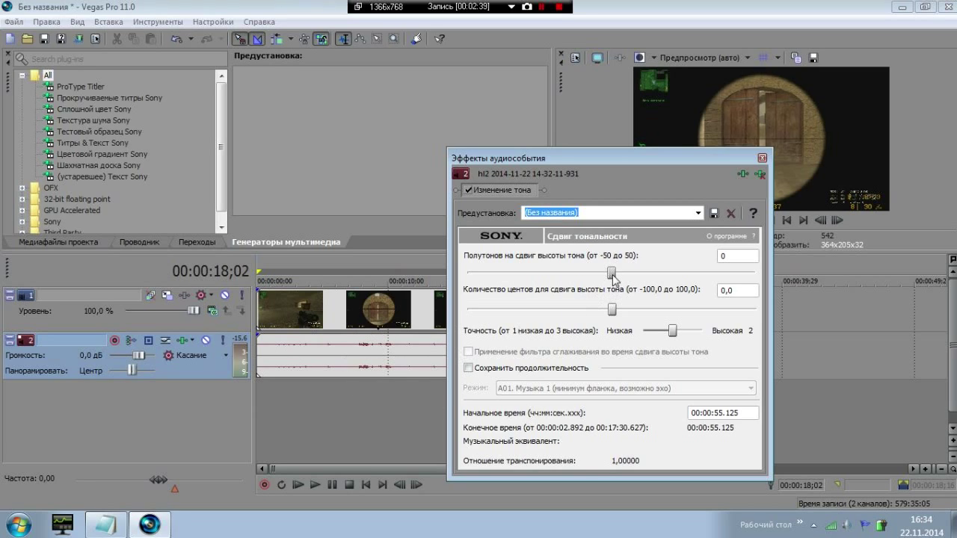
Raise the pitch shift to 8 semitones and play the clip from the start
left_click_drag(613, 278, 640, 283)
left_click_drag(593, 166, 516, 346)
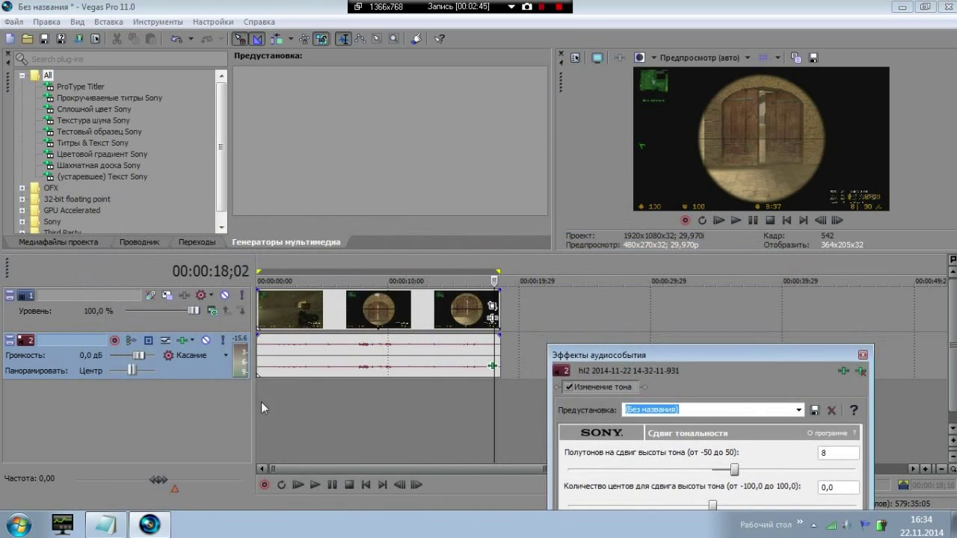
key("Home")
left_click(736, 220)
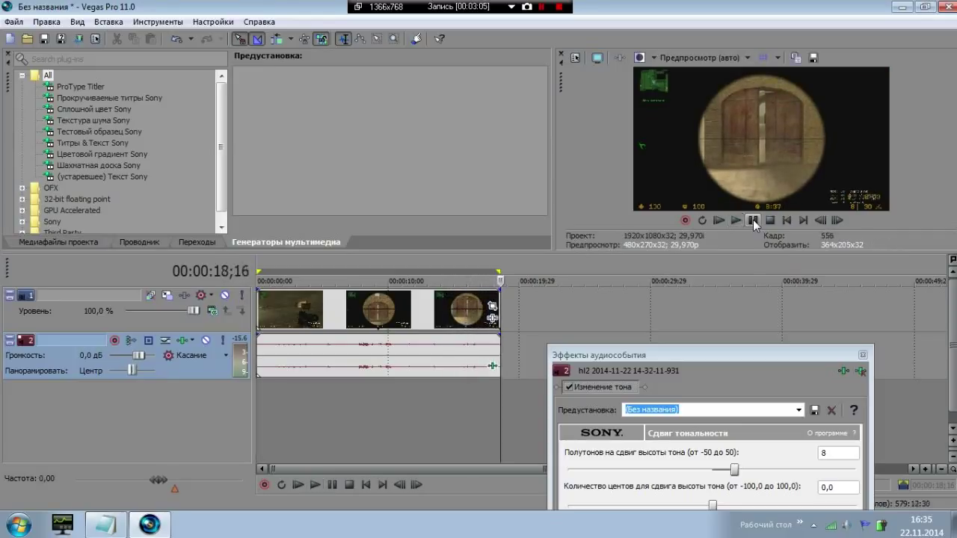
Raise the volume of audio track 2 to 4,4 dB
left_click_drag(714, 359, 465, 124)
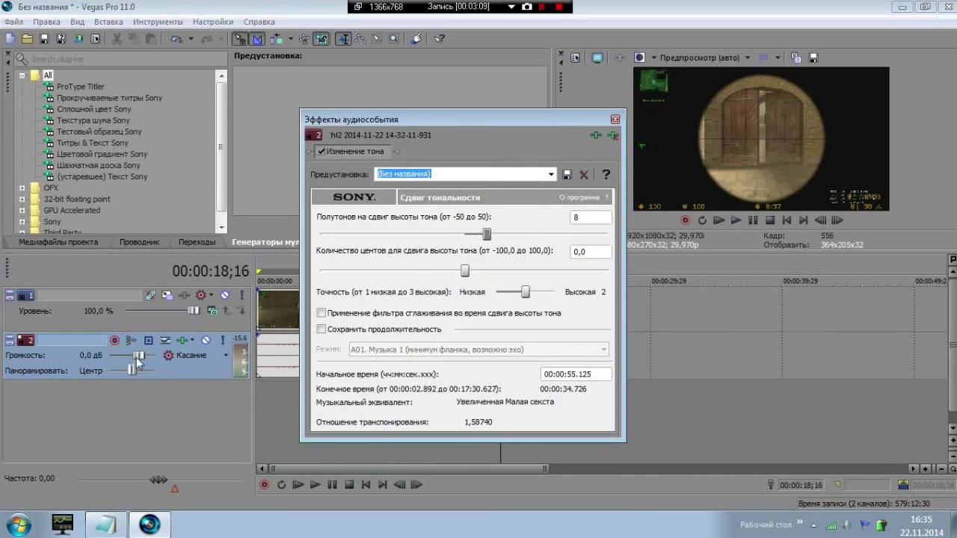
left_click_drag(136, 359, 145, 360)
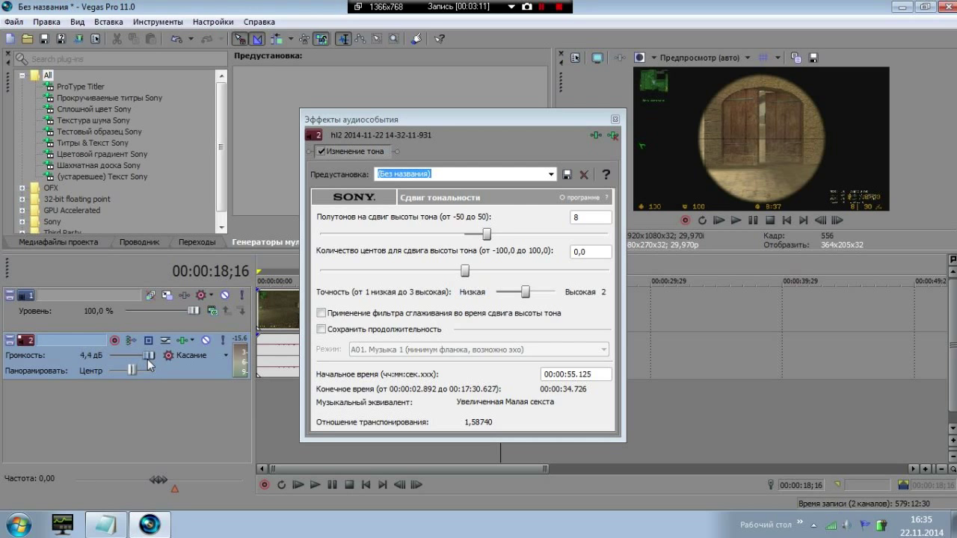
left_click_drag(429, 118, 463, 146)
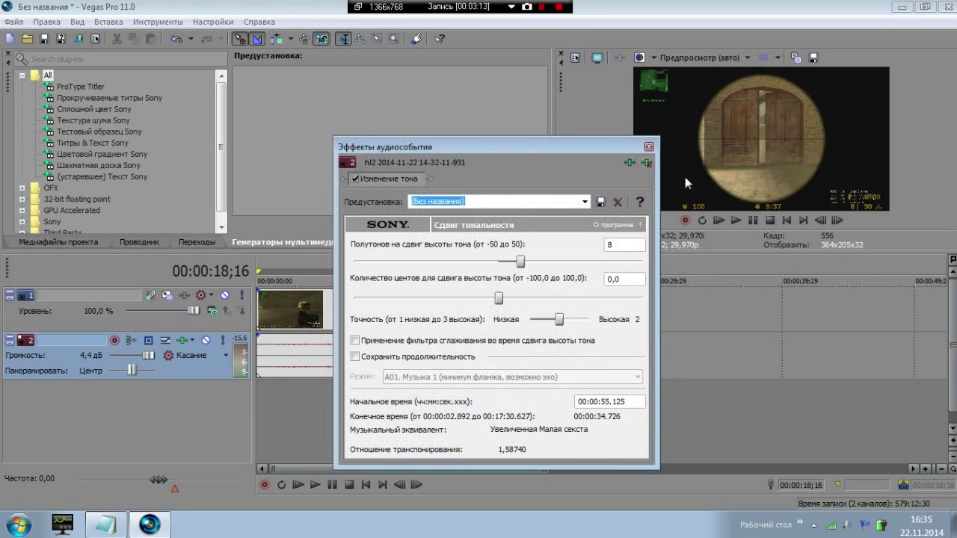
Reset the pitch shift to 0 semitones, try to save the preset, and close the audio event effects window
left_click_drag(520, 263, 498, 263)
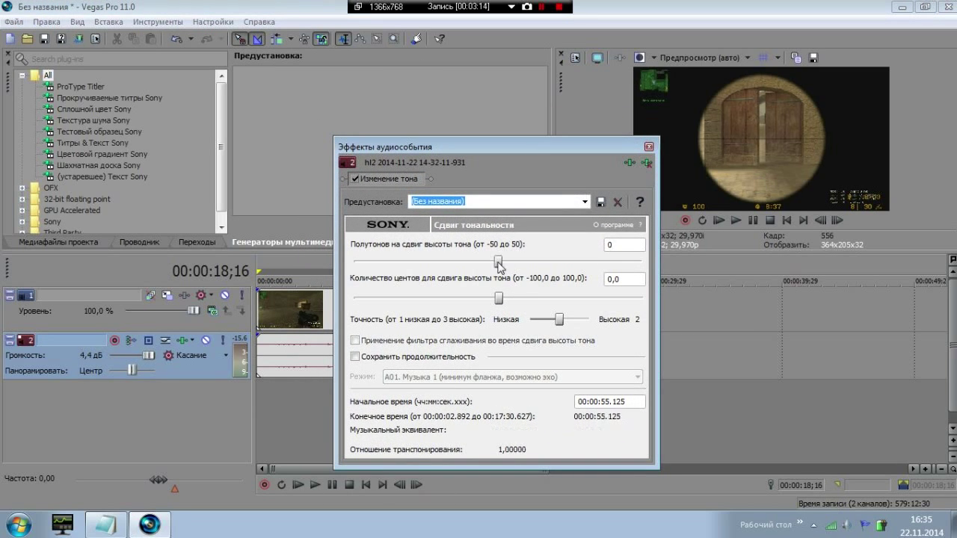
left_click(600, 201)
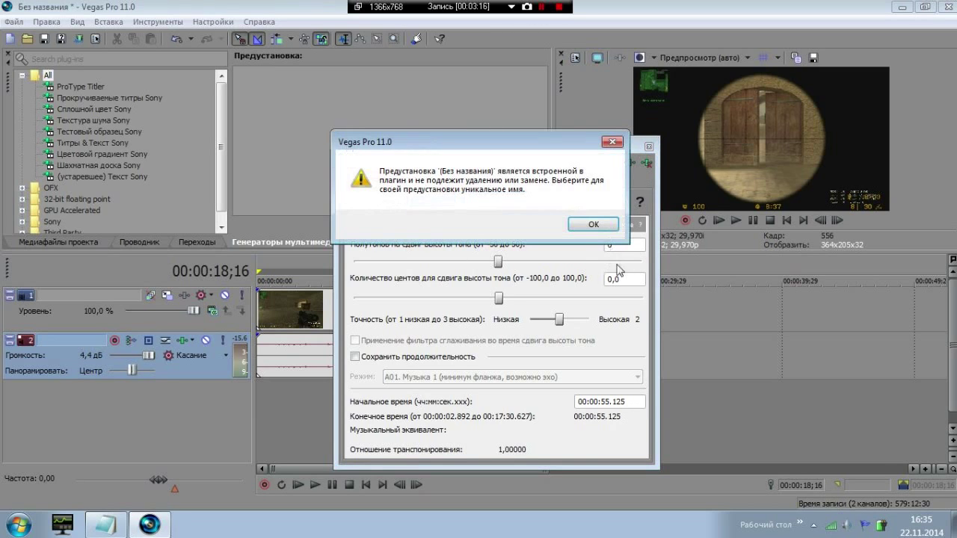
left_click(592, 225)
left_click(649, 146)
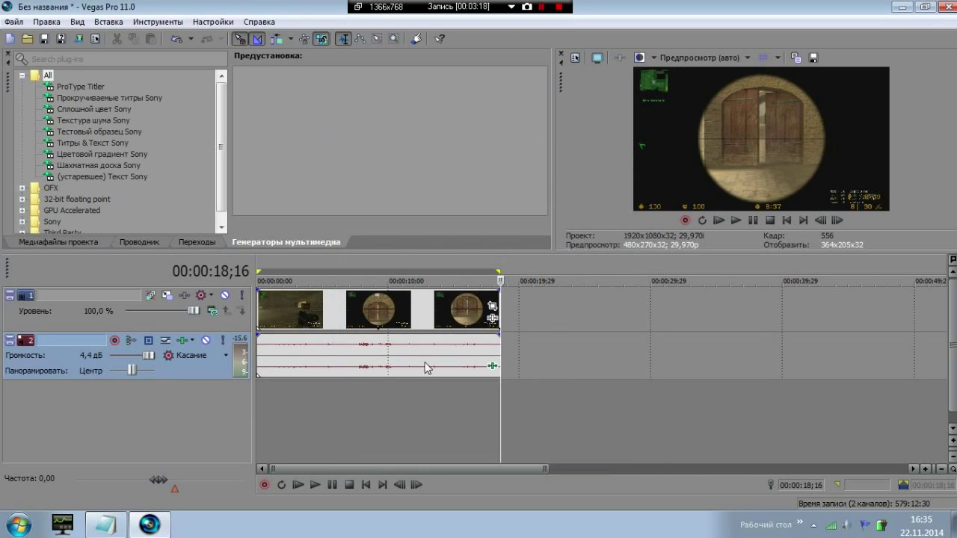
right_click(367, 362)
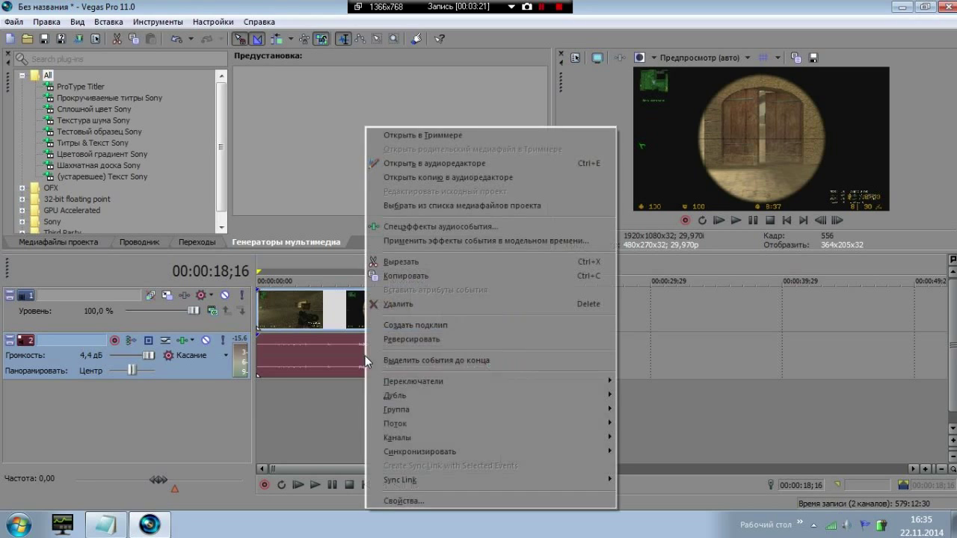
right_click(315, 357)
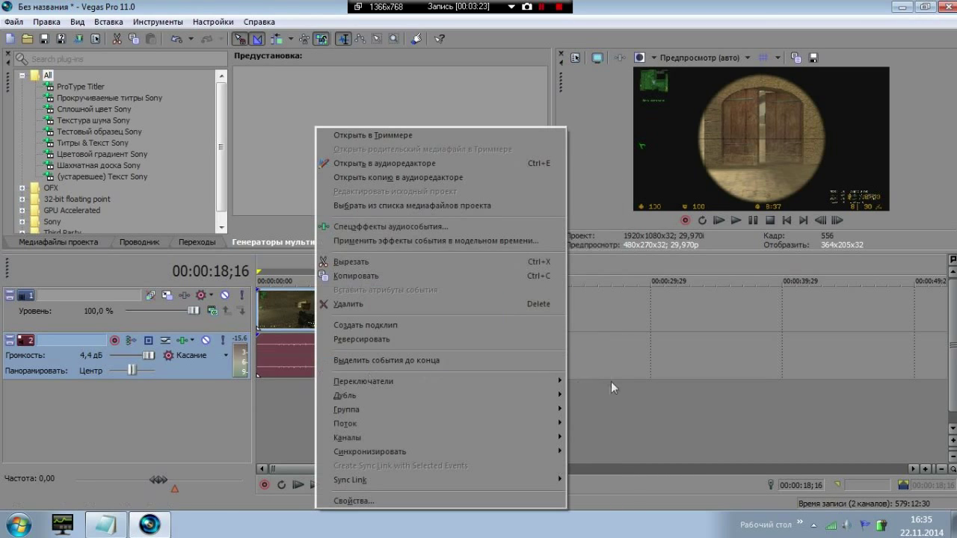
right_click(295, 353)
left_click(692, 419)
left_click(692, 438)
right_click(352, 360)
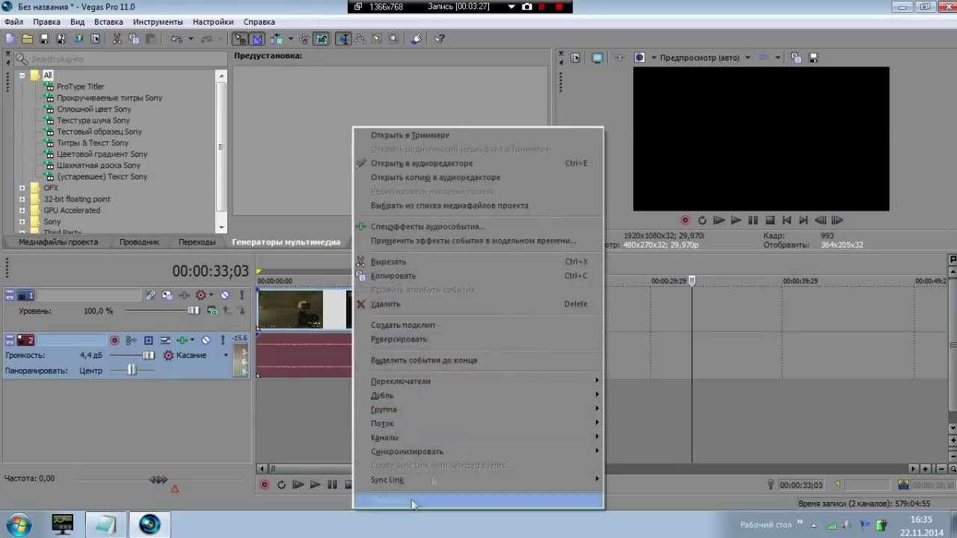
left_click(692, 438)
left_click(675, 437)
left_click(364, 364)
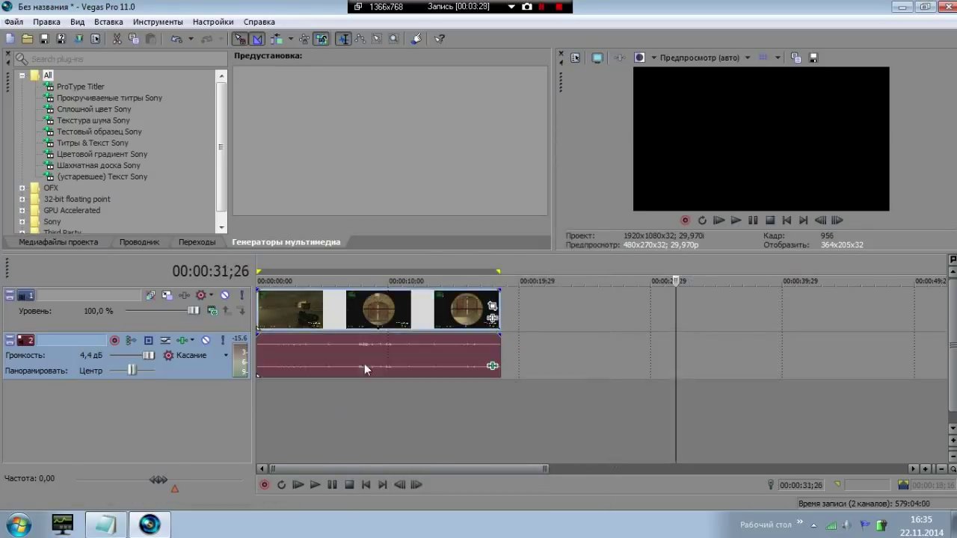
left_click_drag(545, 469, 516, 468)
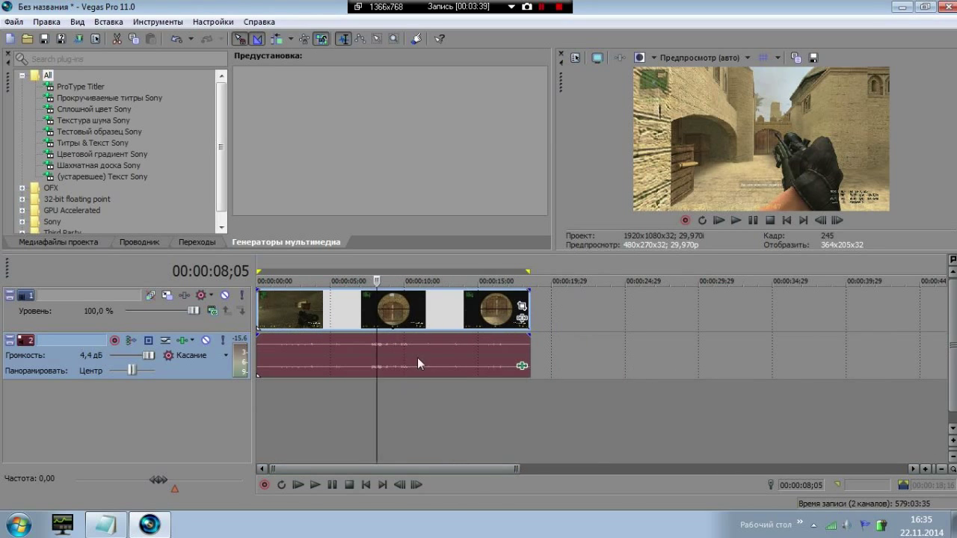
In the audio event's properties, set the time stretch / pitch shift method to Классический with a pitch change of 8 and apply it
right_click(432, 351)
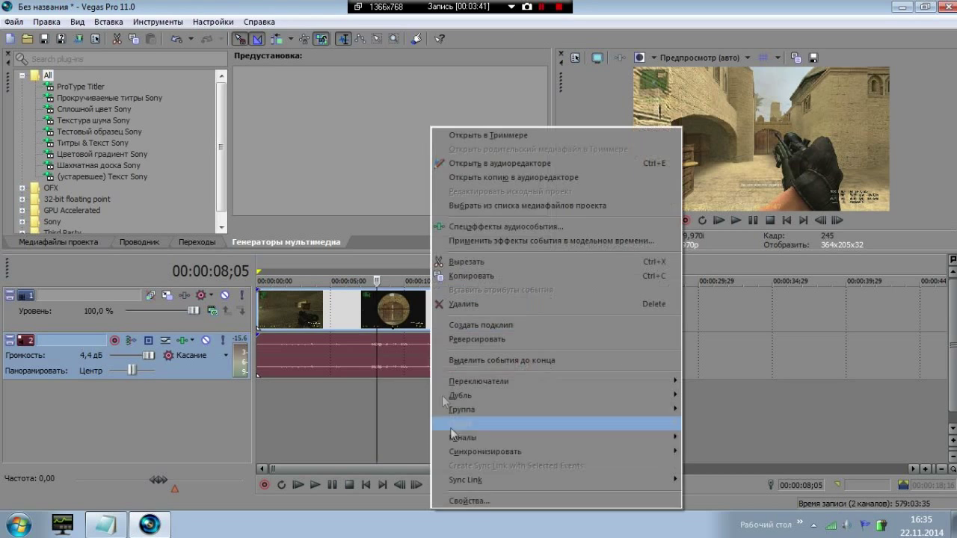
left_click(463, 502)
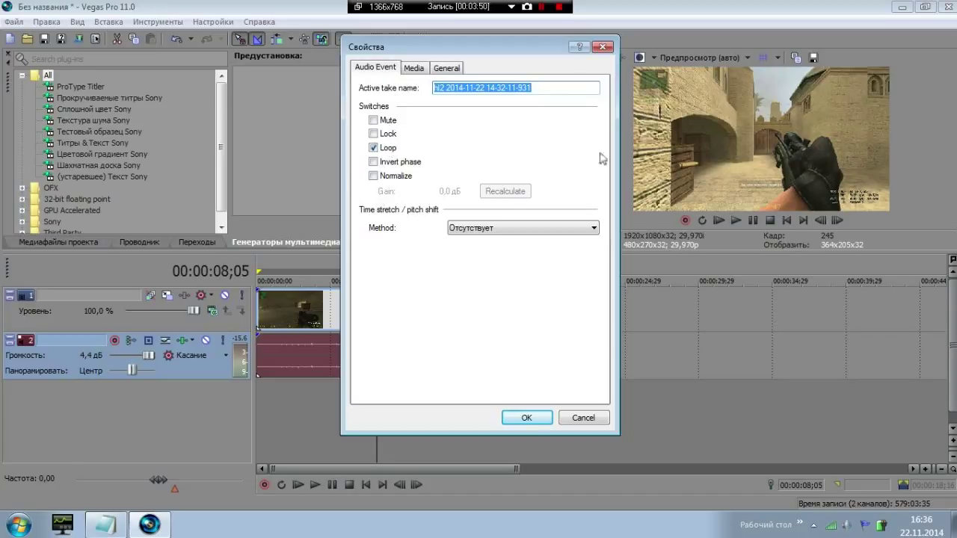
left_click(498, 229)
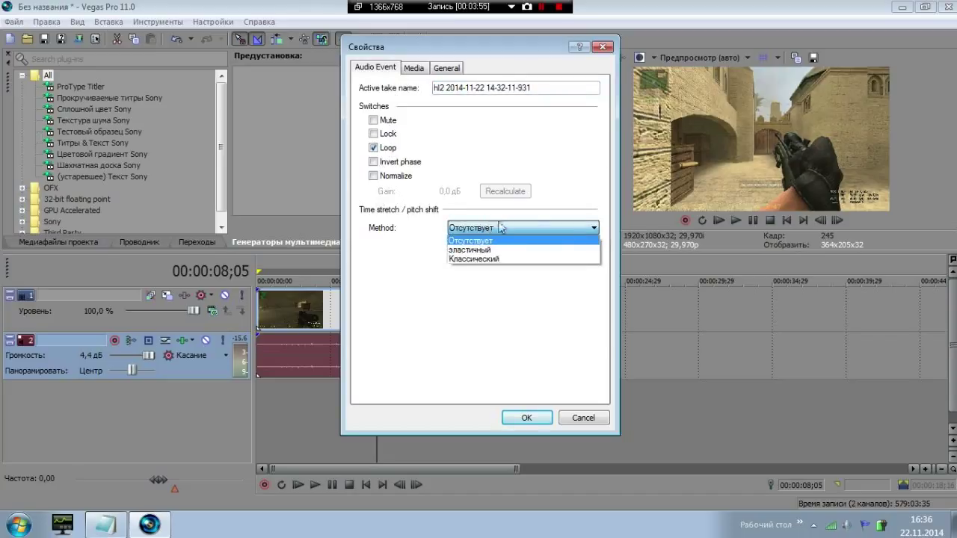
left_click(481, 259)
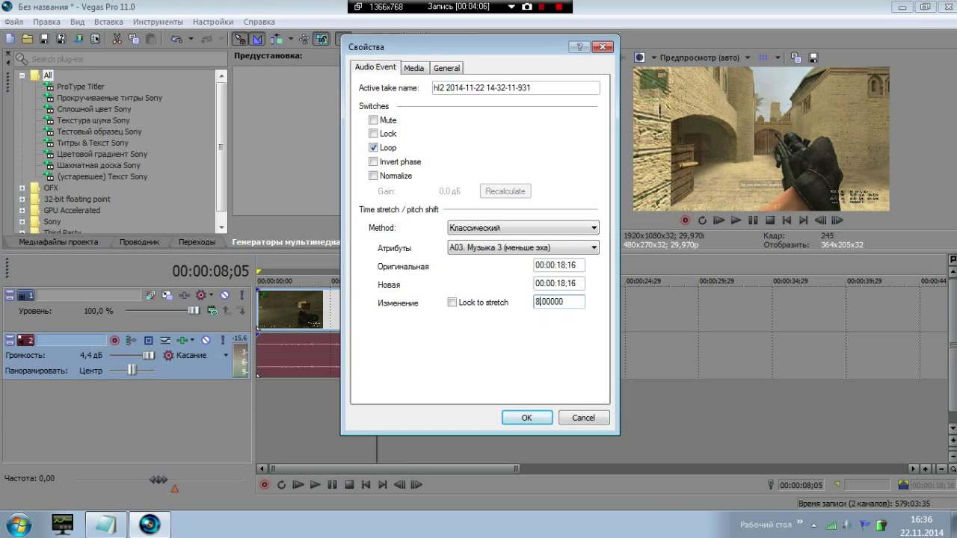
left_click_drag(478, 48, 551, 73)
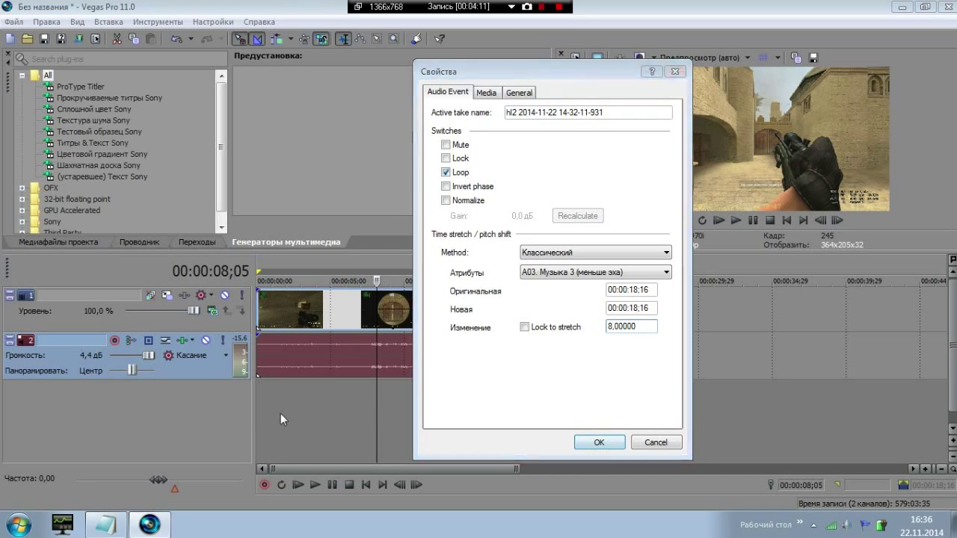
left_click(598, 442)
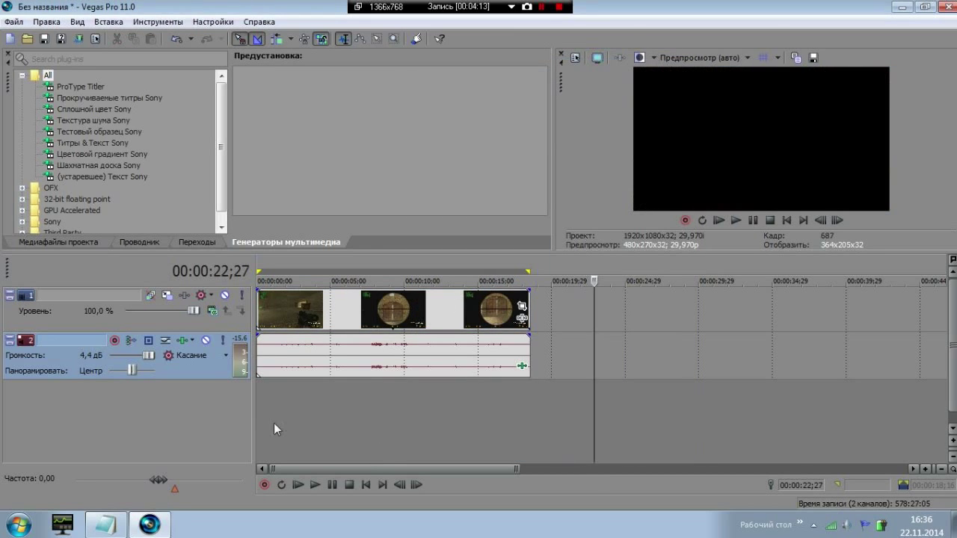
Play the clip from the start and lower the volume of audio track 2 to -1,7 dB during playback
left_click(275, 424)
left_click(263, 426)
left_click(259, 426)
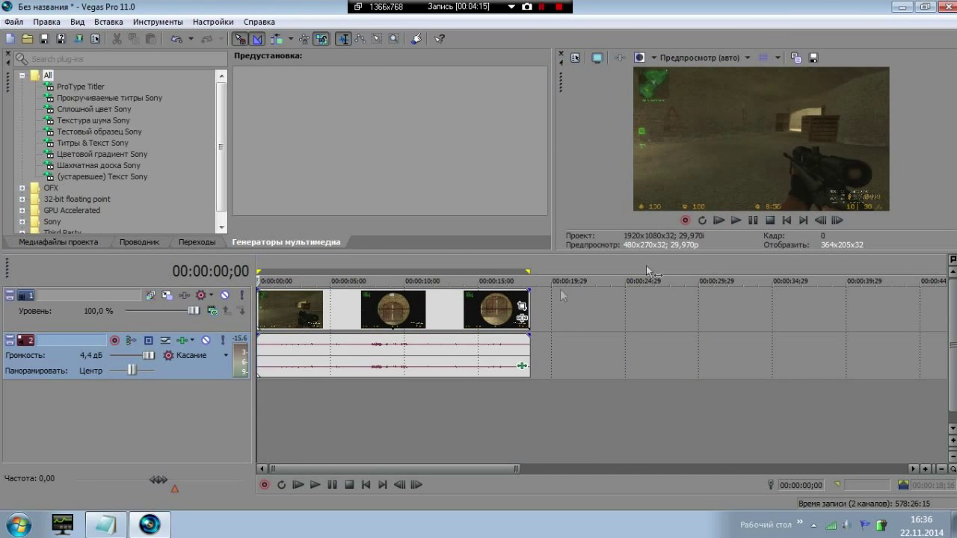
left_click(739, 221)
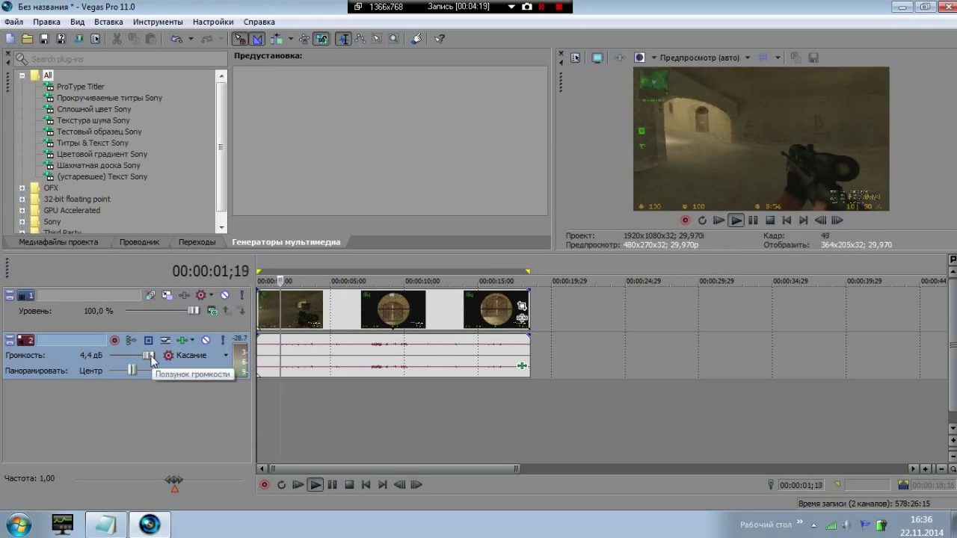
left_click_drag(147, 355, 135, 362)
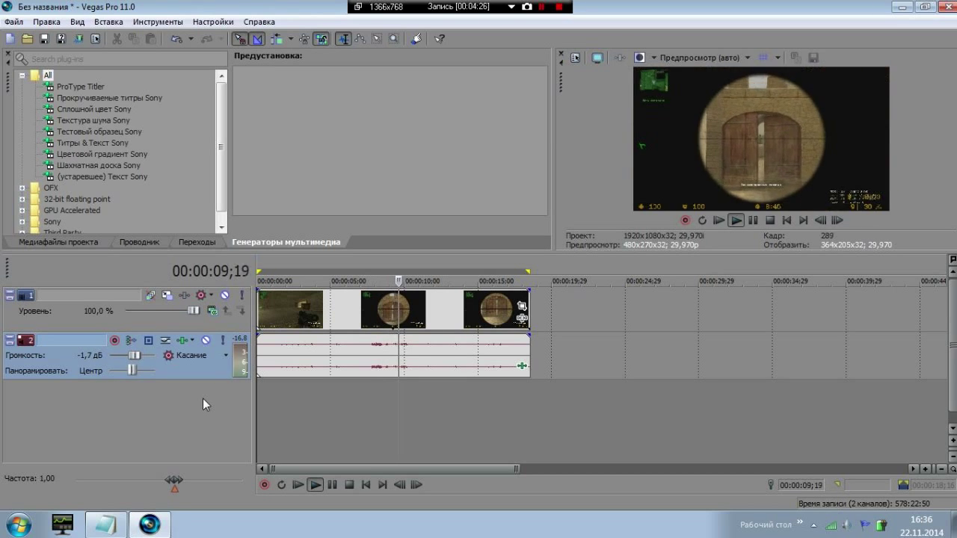
left_click(753, 221)
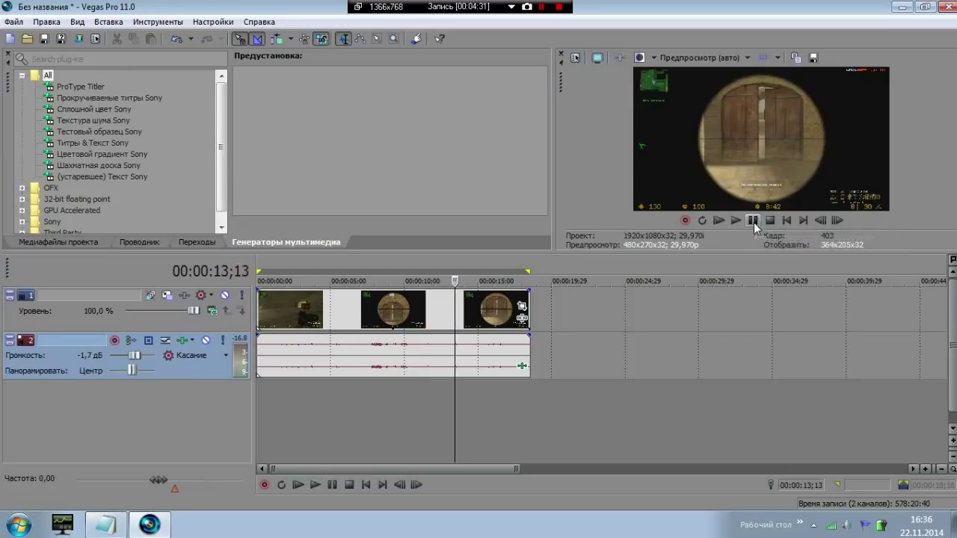
Return the playhead to the start of the timeline
mouse_move(396, 469)
left_mouse_down()
mouse_move(412, 469)
mouse_move(396, 469)
left_mouse_up()
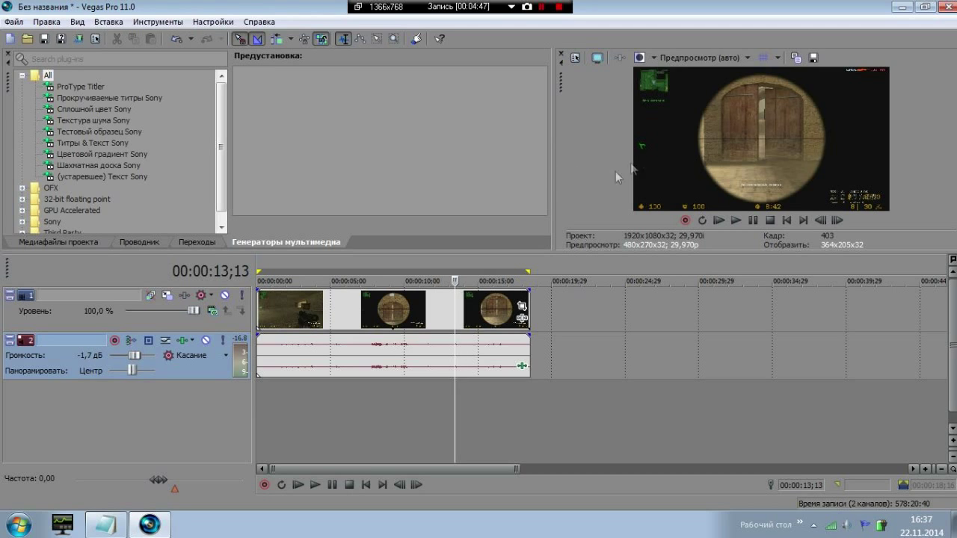
left_click_drag(455, 416, 466, 451)
left_click_drag(466, 402, 258, 416)
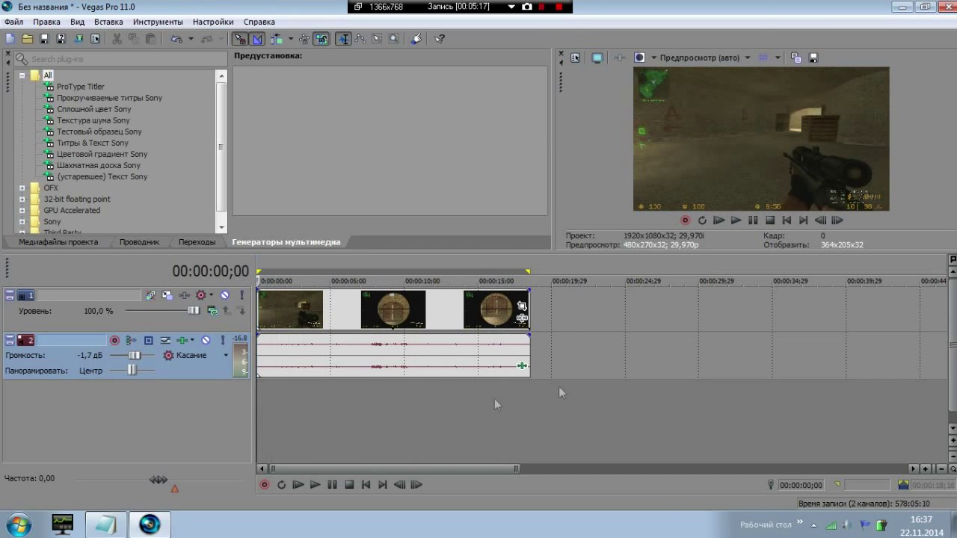